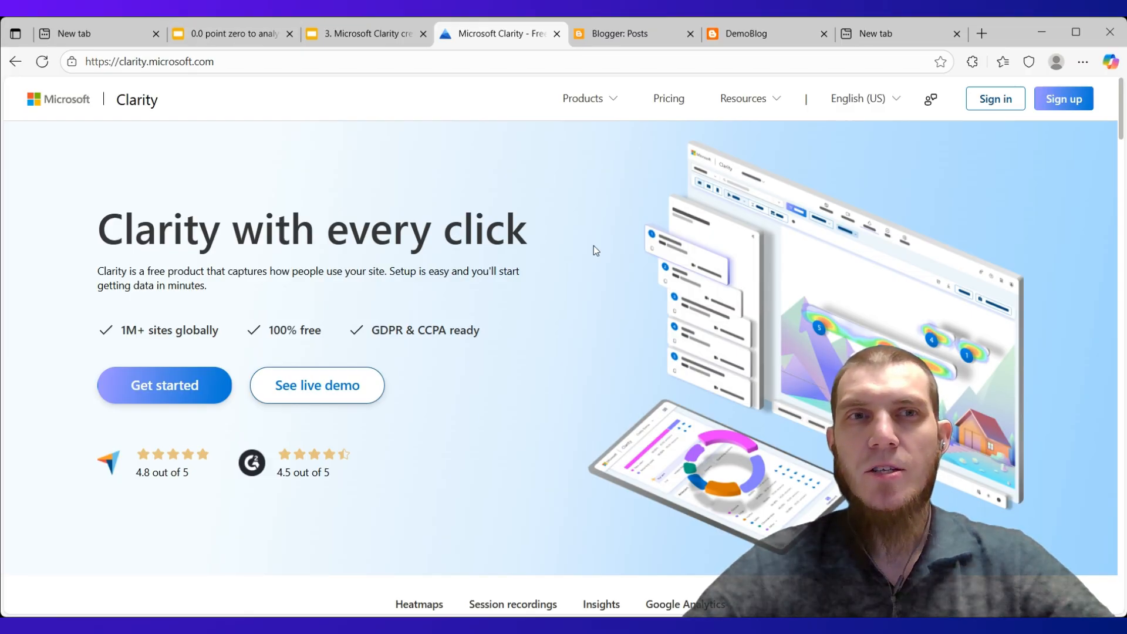
Review the sign-up requirements slide and the first two slides of the Microsoft Clarity creation and installation presentation
click(241, 33)
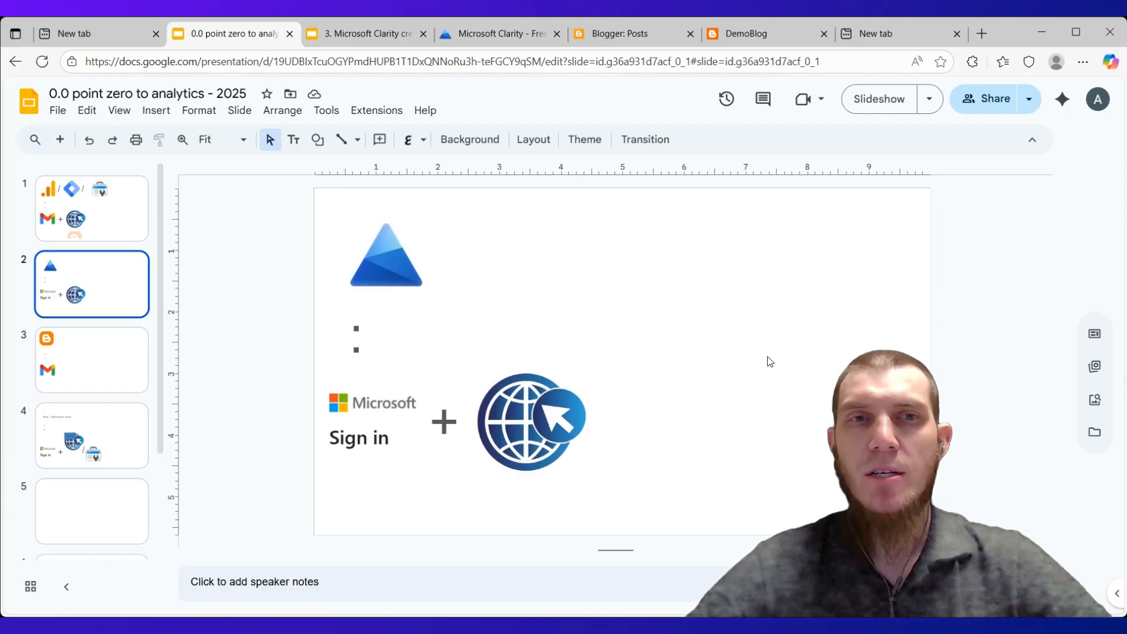
click(371, 37)
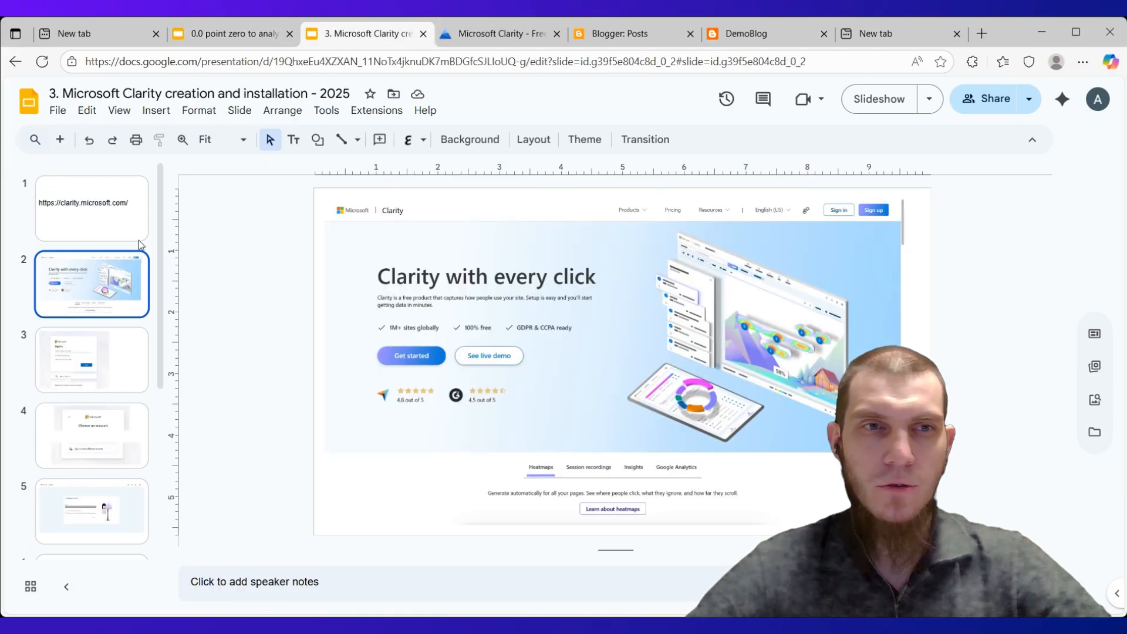
click(102, 217)
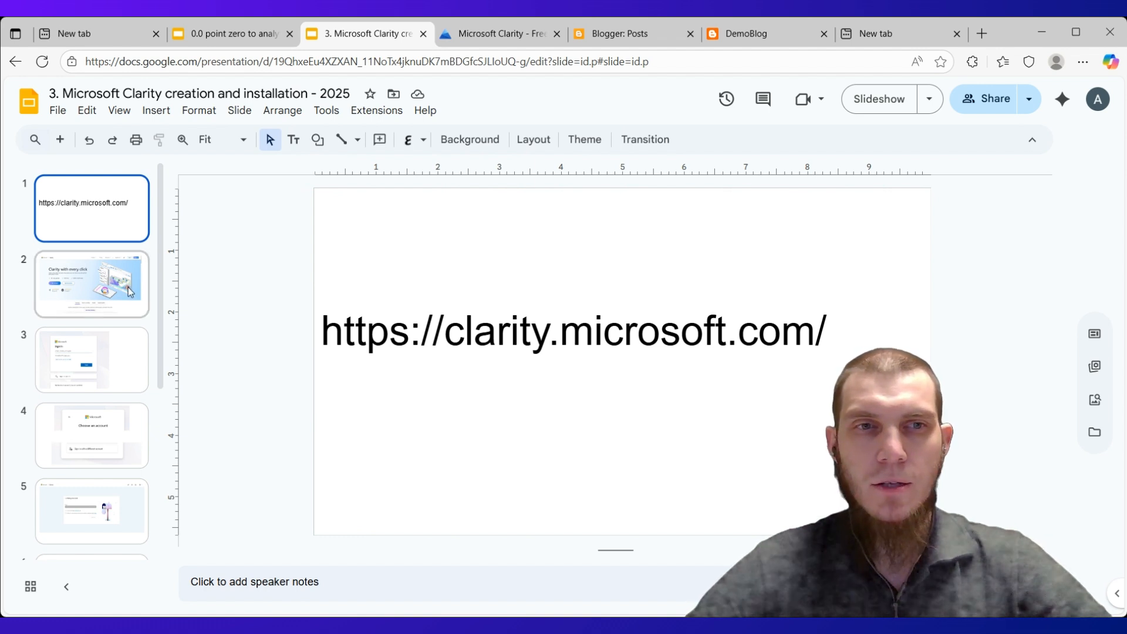
click(130, 292)
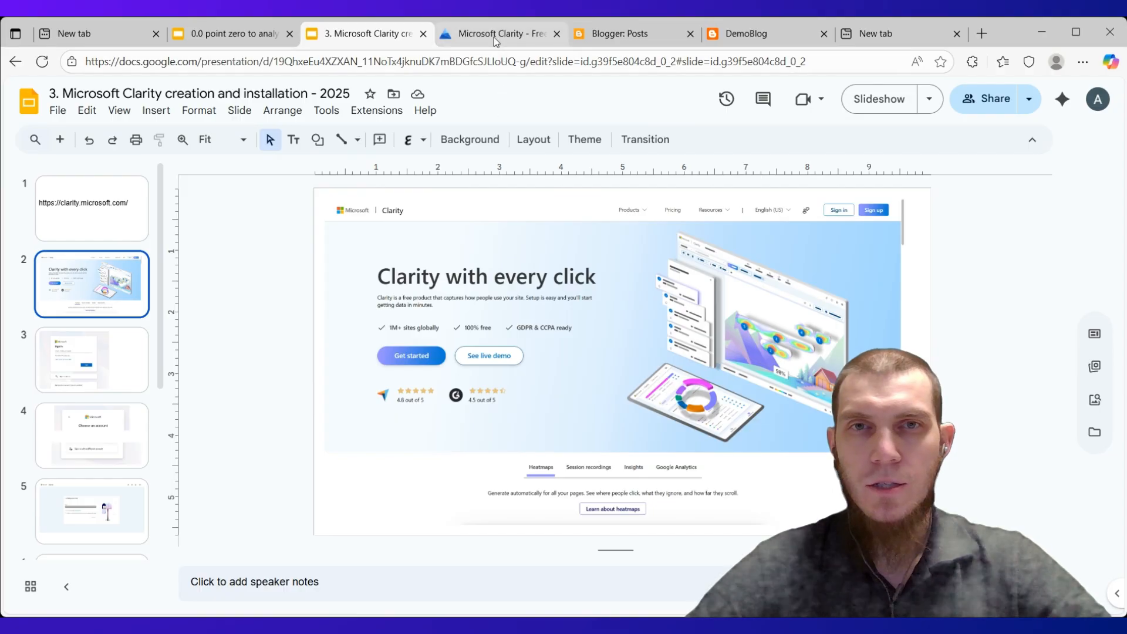
Sign up for Clarity on its website using a Microsoft account
click(514, 40)
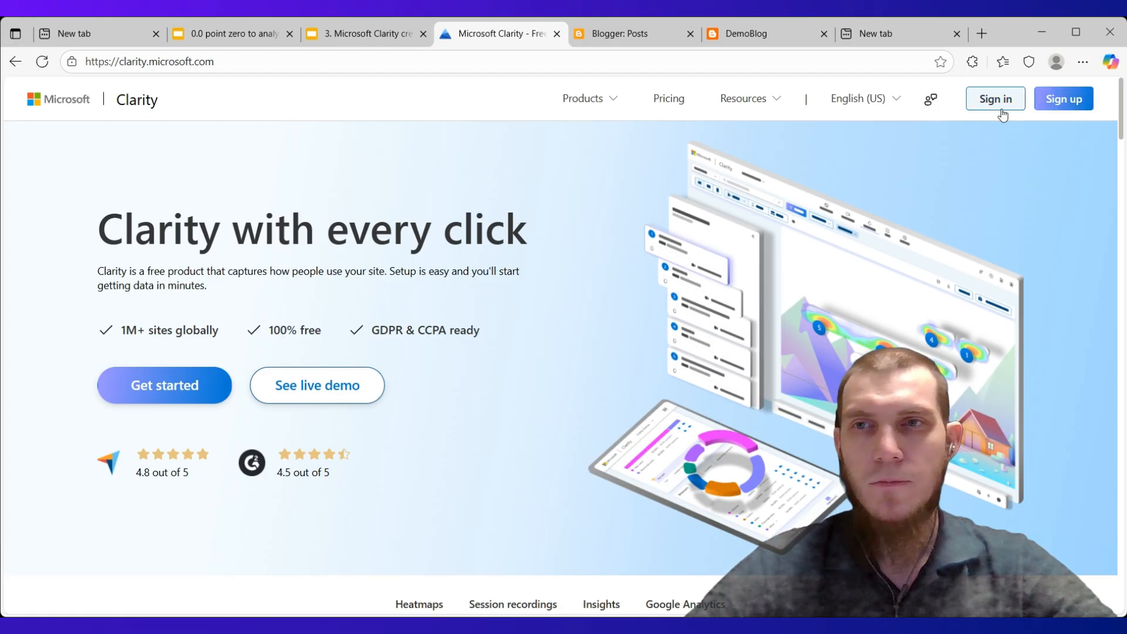
click(1056, 100)
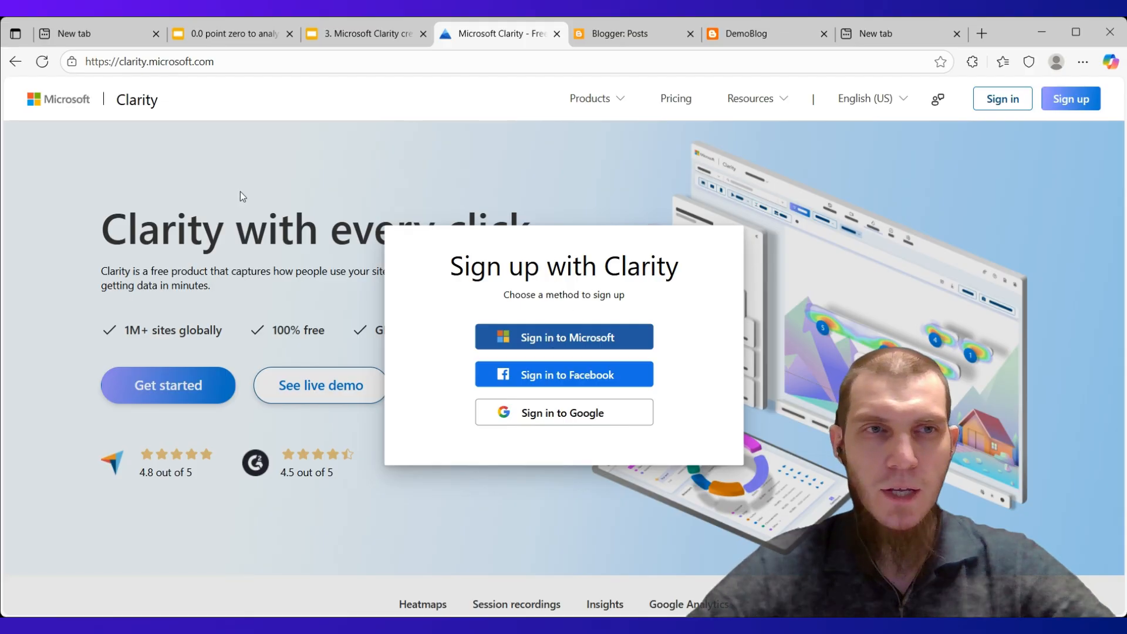
click(528, 338)
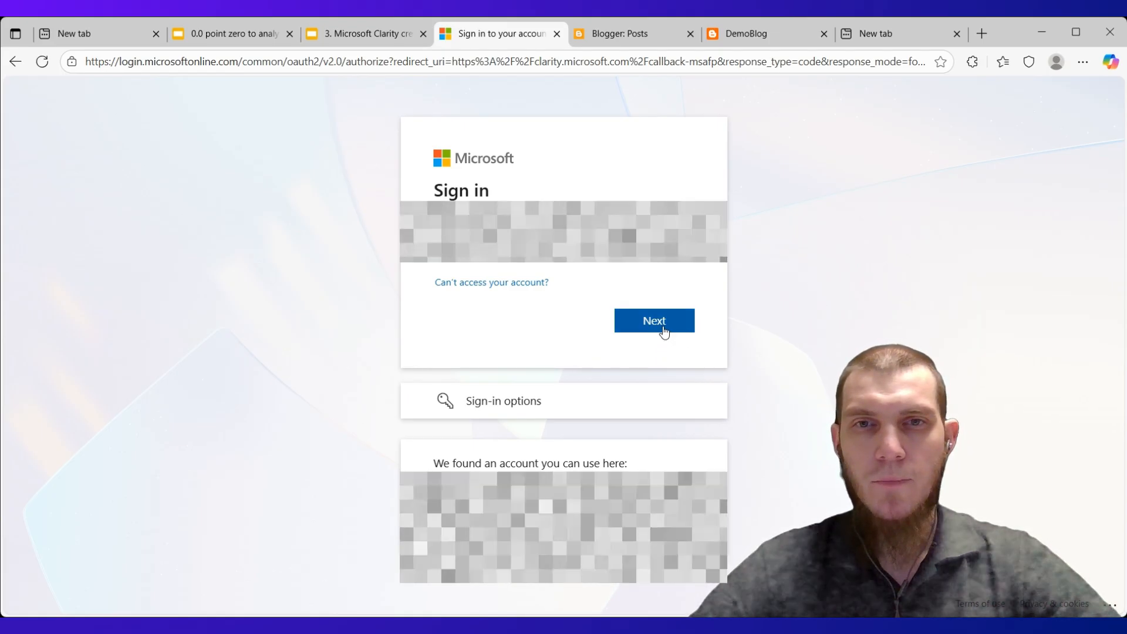
click(664, 328)
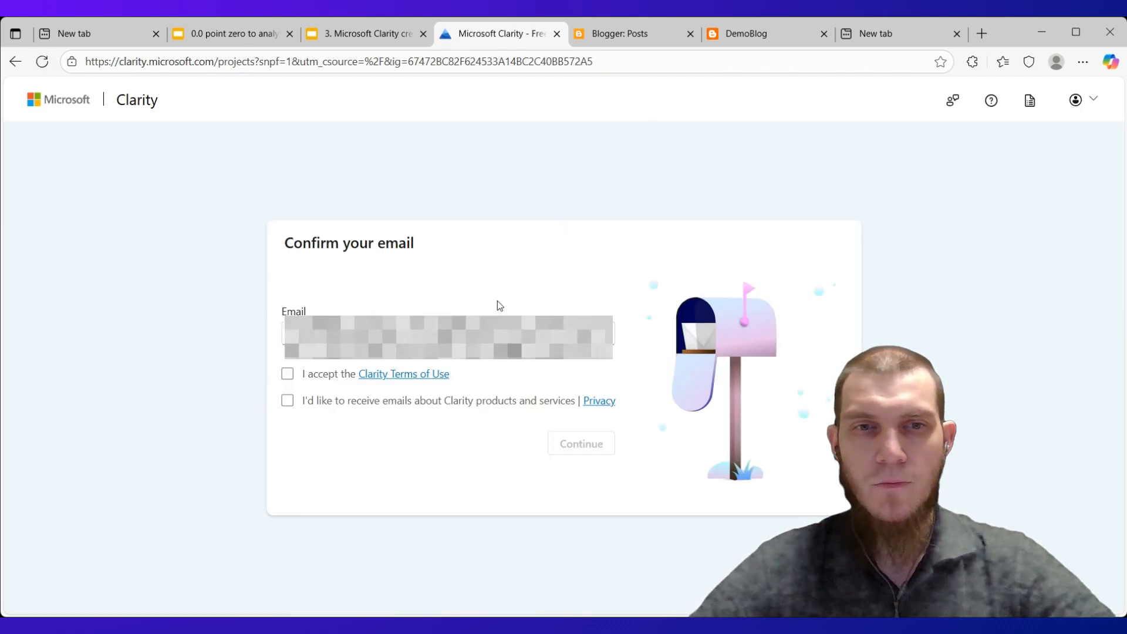
Open the Clarity Terms of Use in a separate page and accept them on the email confirmation form
click(383, 381)
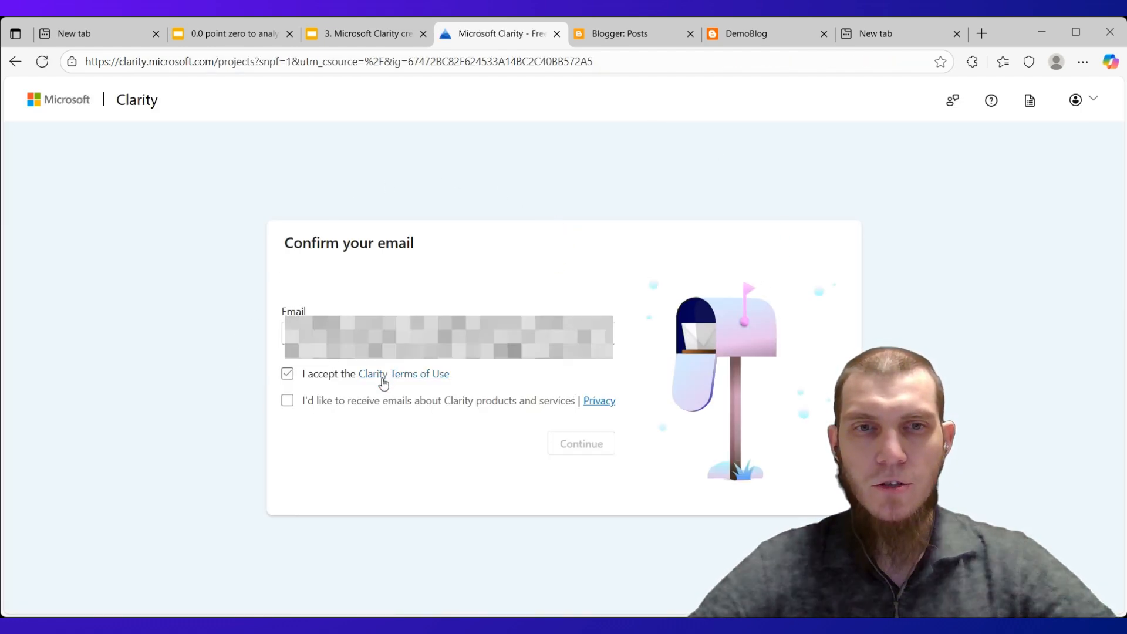
click(382, 379)
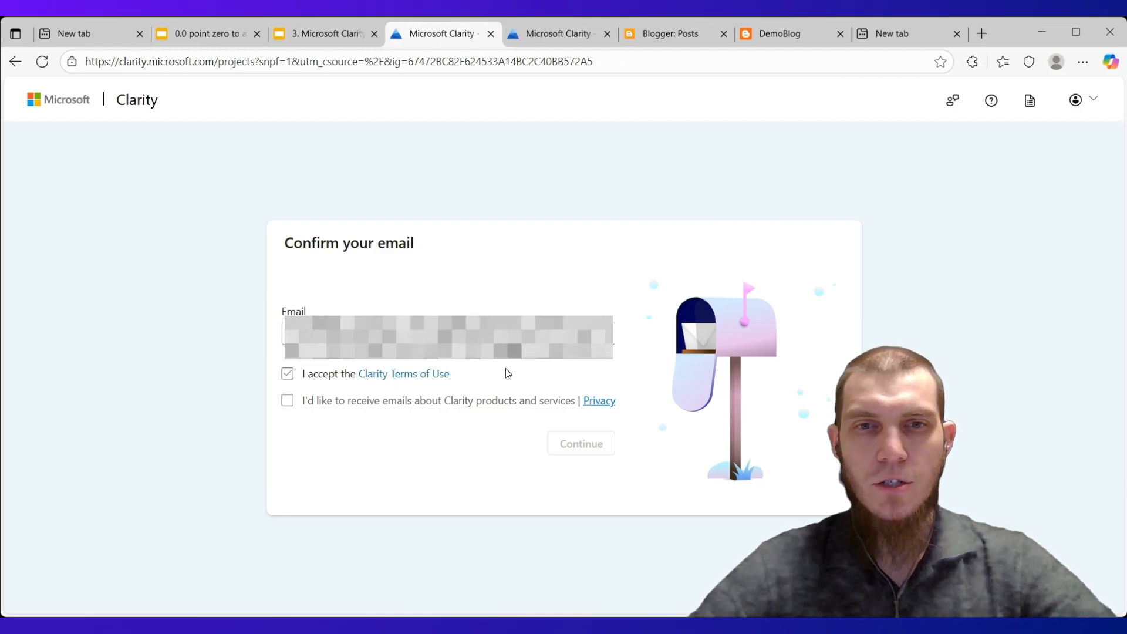
click(288, 375)
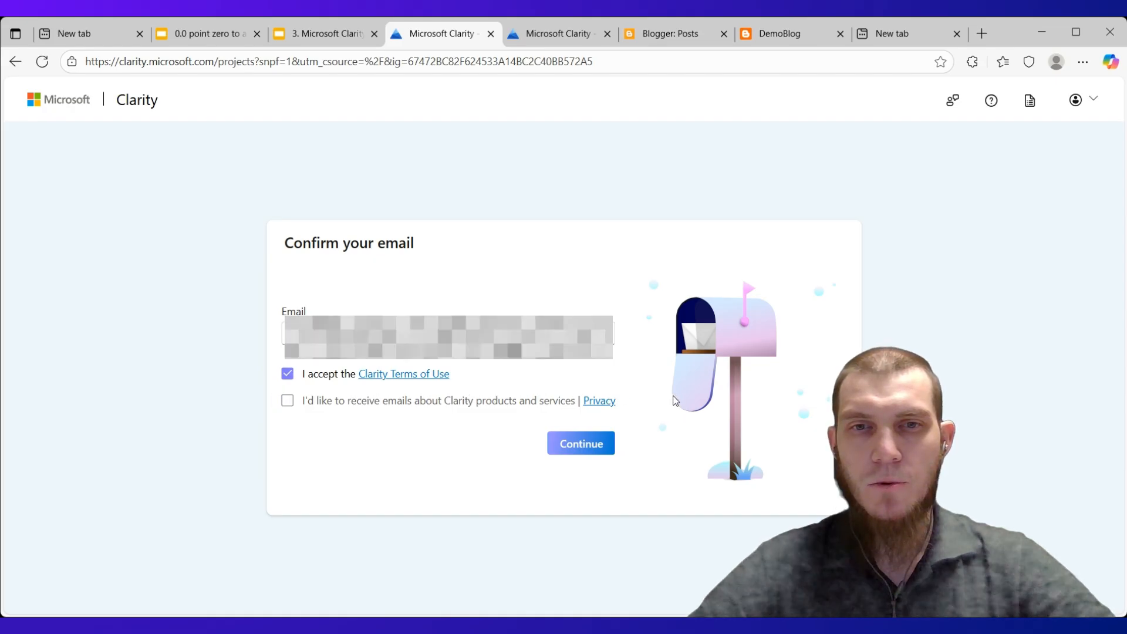
click(448, 402)
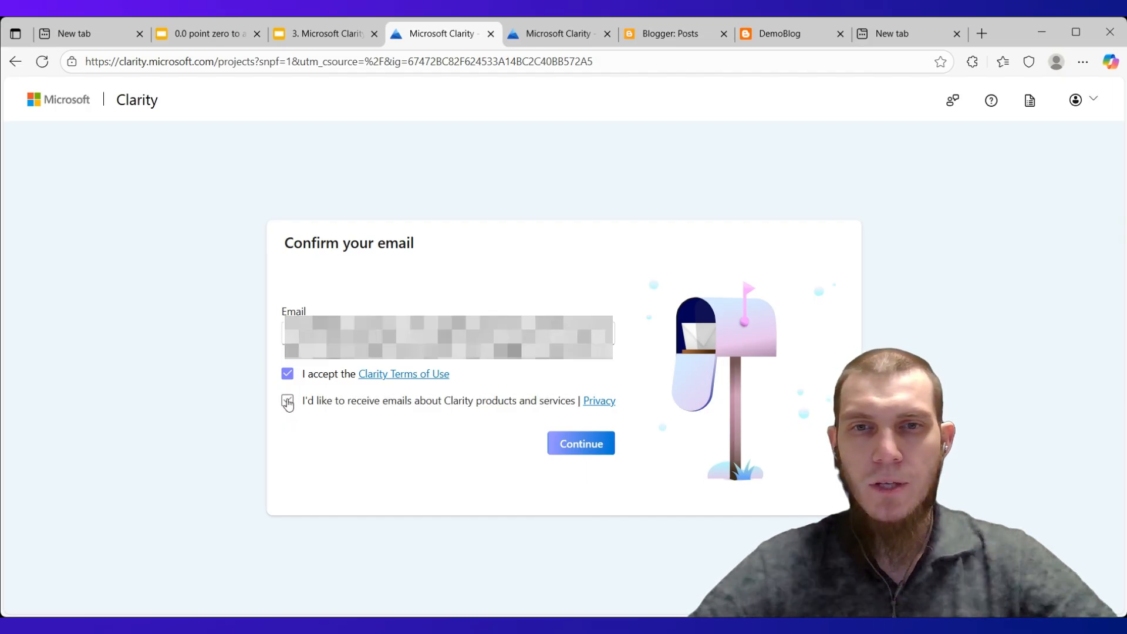
Look through the Clarity Terms of Use page, and submit the email confirmation form without opting in to product emails
click(537, 36)
scroll(536, 312, down, 8)
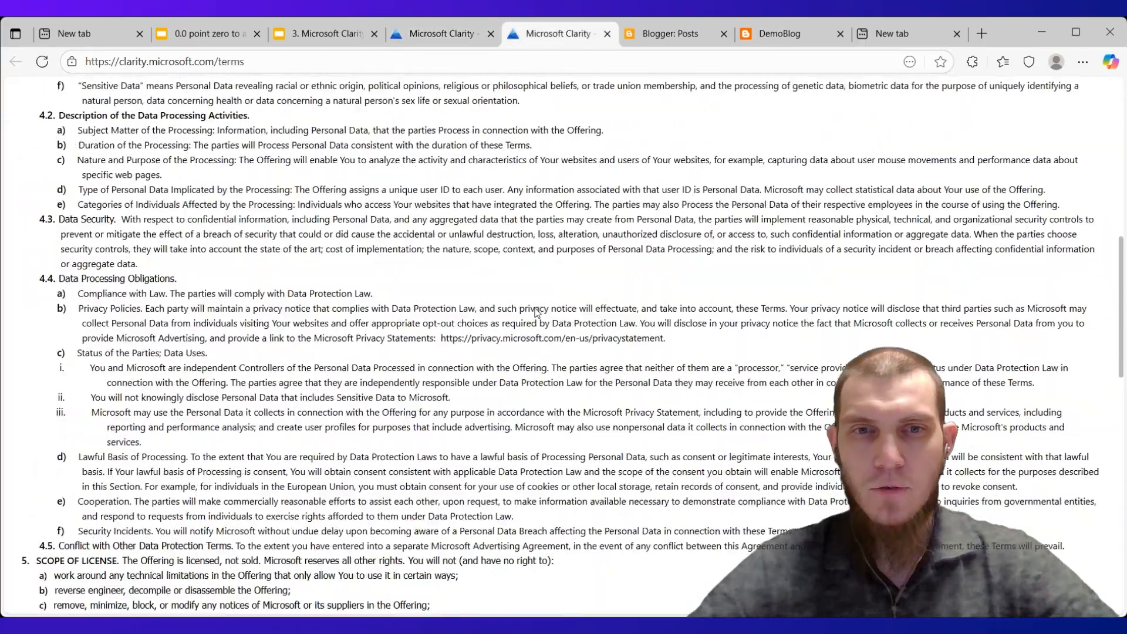
scroll(535, 308, up, 8)
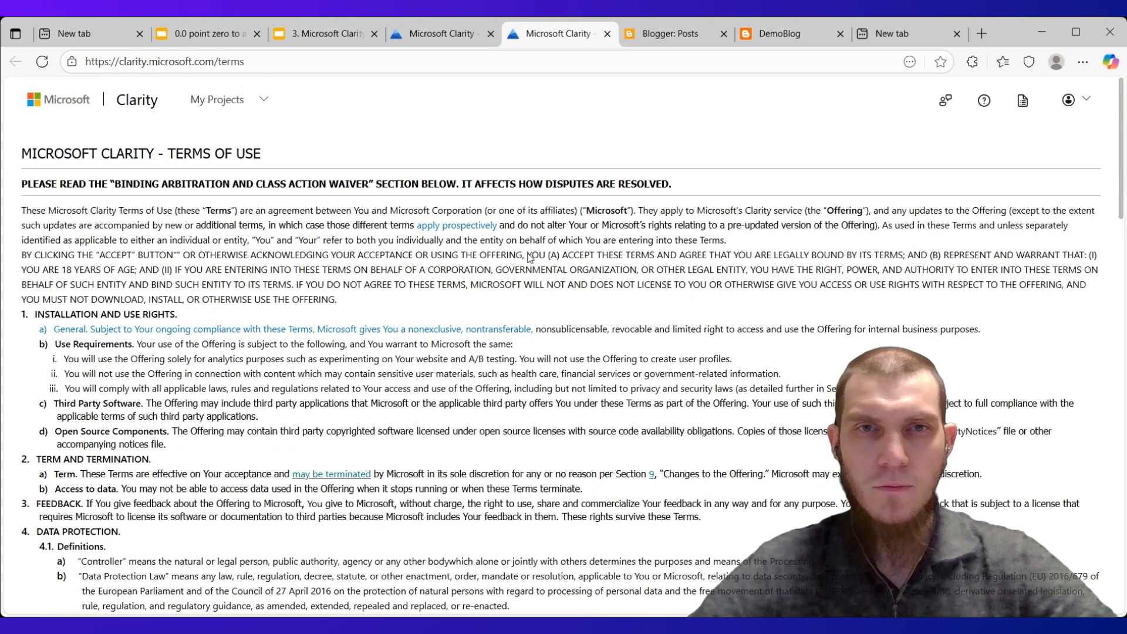
click(444, 33)
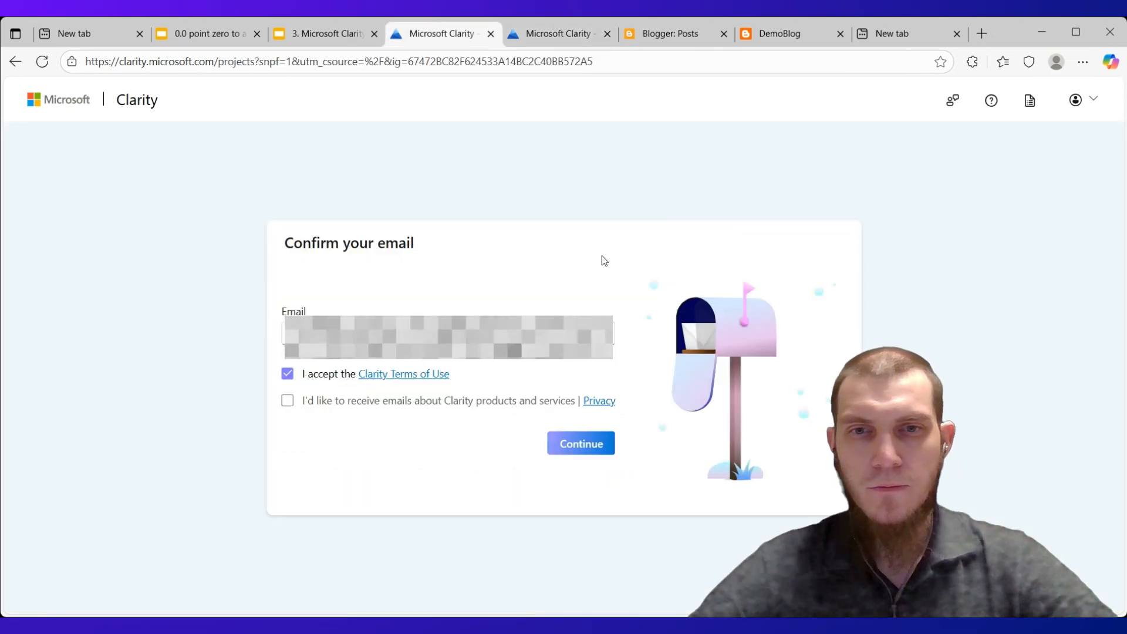
click(568, 443)
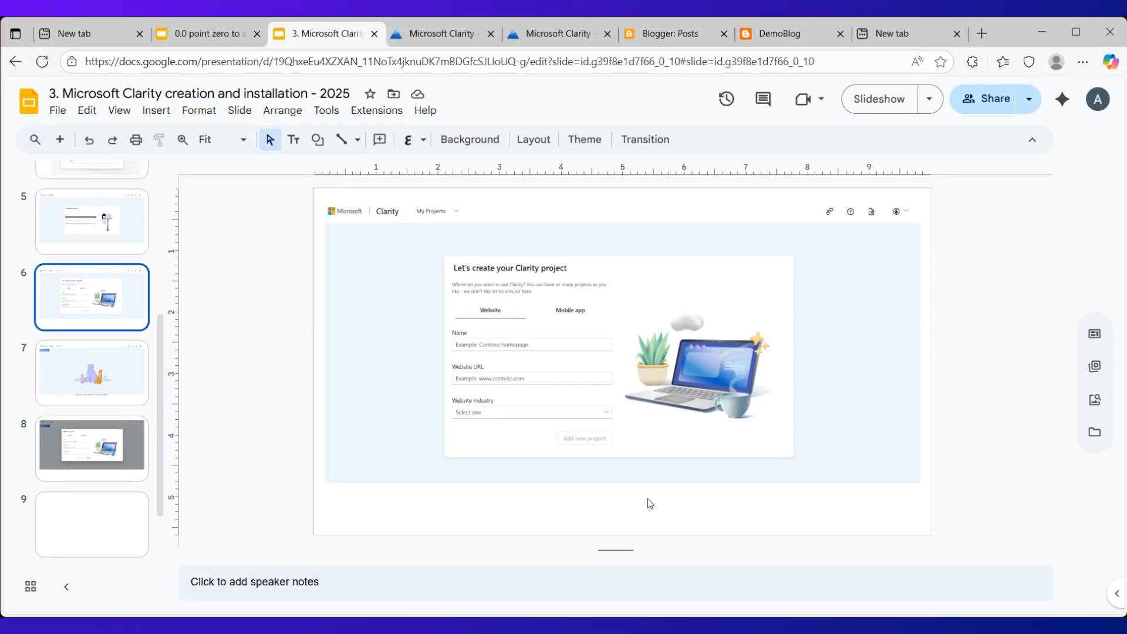
Compare the presentation's project creation slides 6 and 7 with the Clarity projects page
click(456, 470)
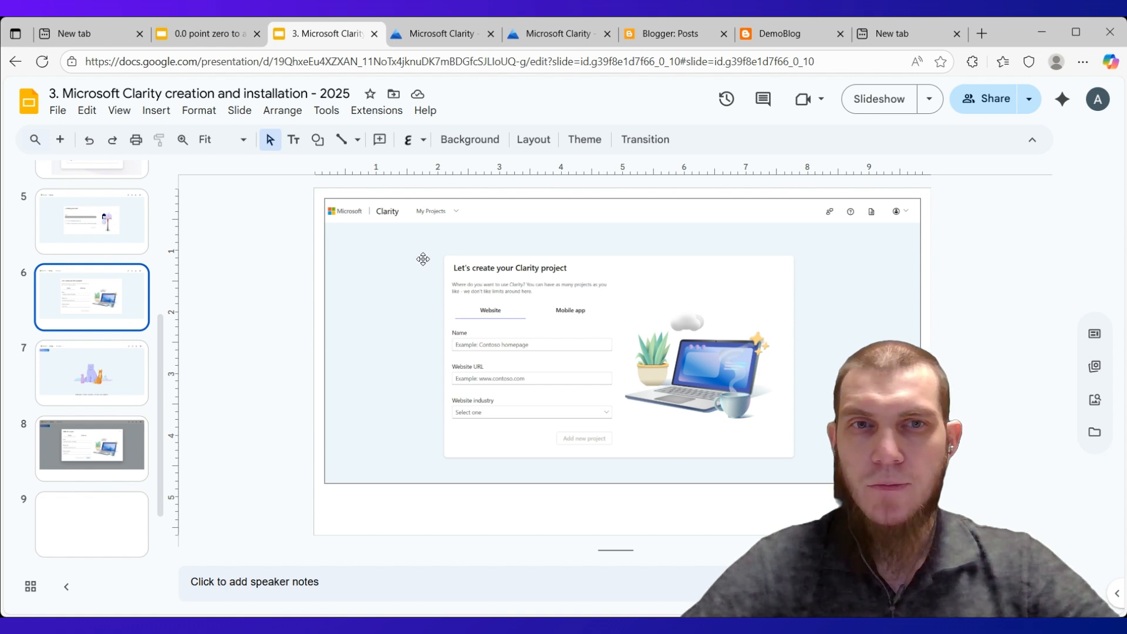
key(Down)
key(Up)
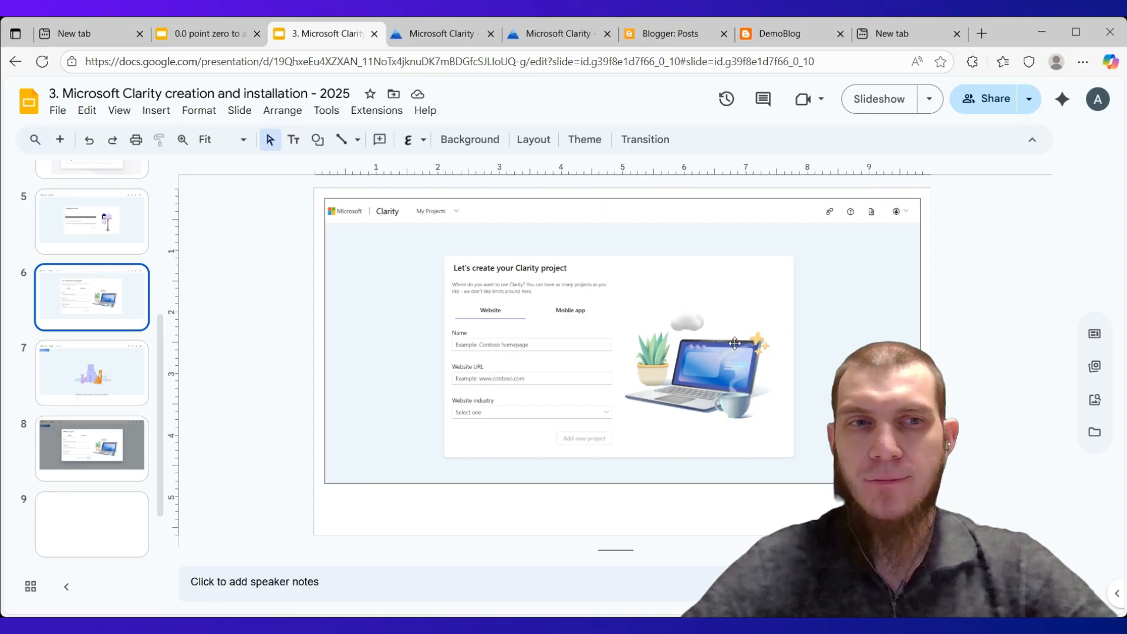
click(80, 377)
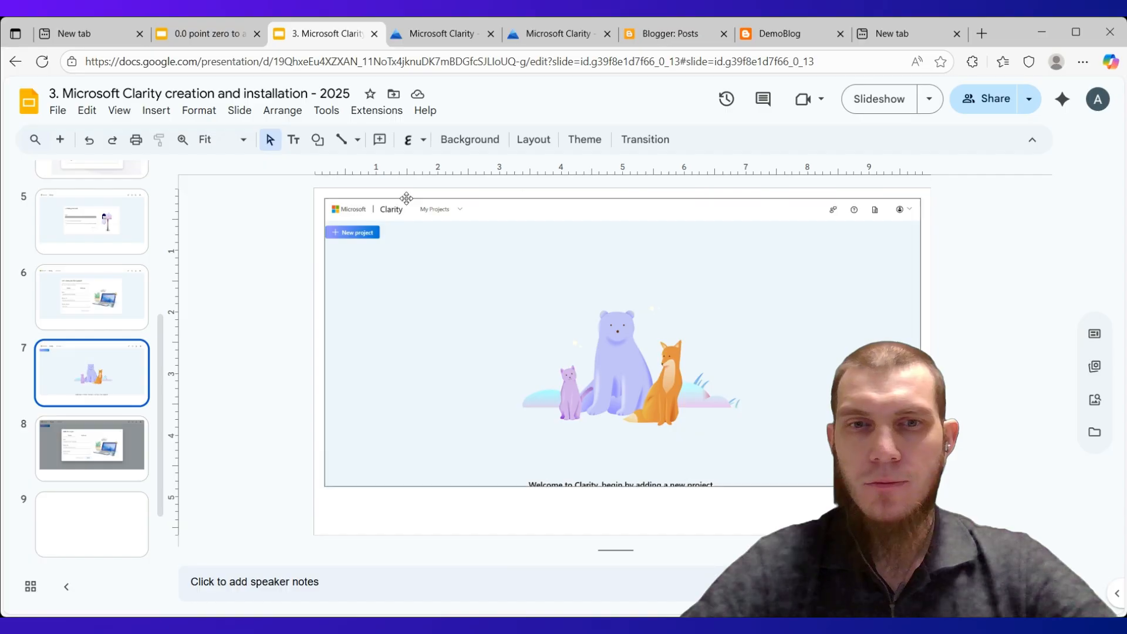
click(439, 41)
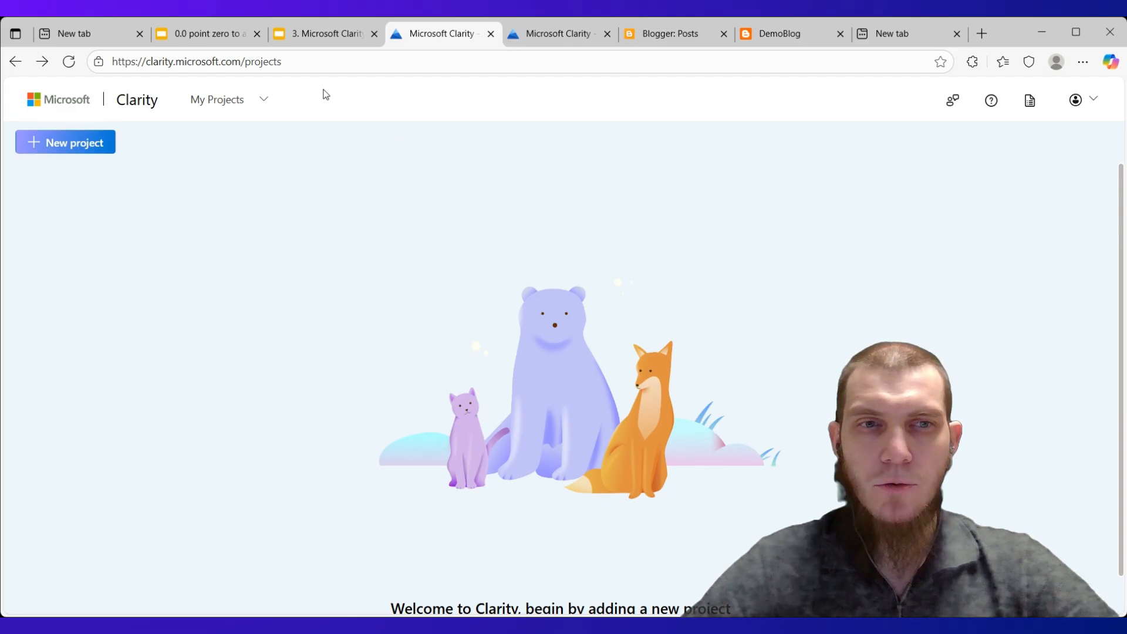
click(305, 30)
click(124, 284)
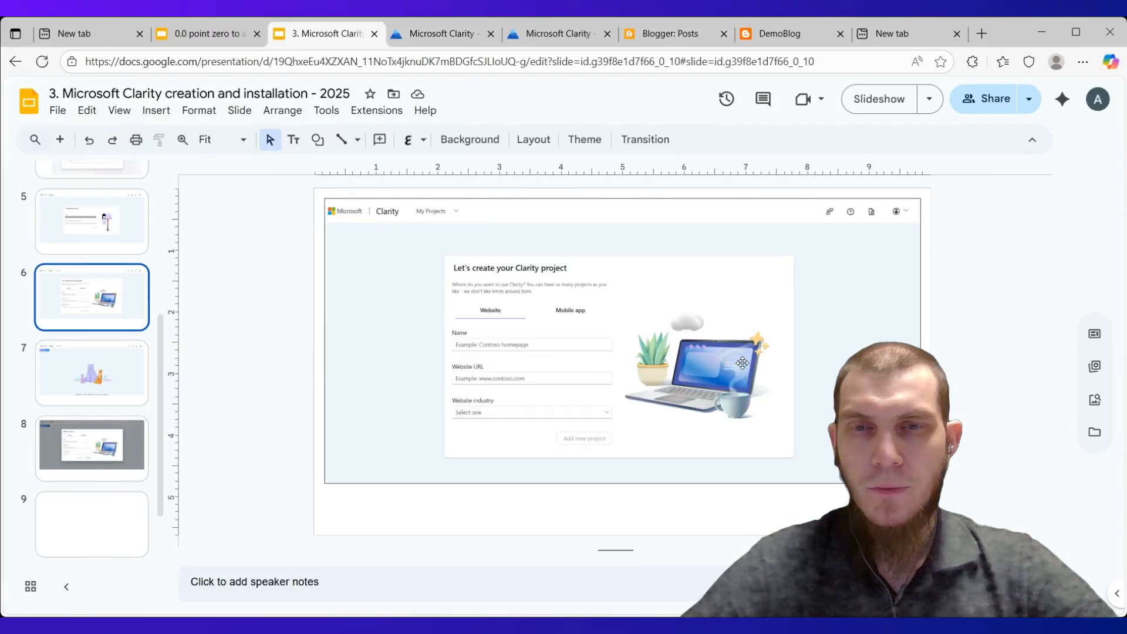
click(98, 363)
Start a new project in Clarity, check the Mobile app form, and choose the Website type
click(446, 35)
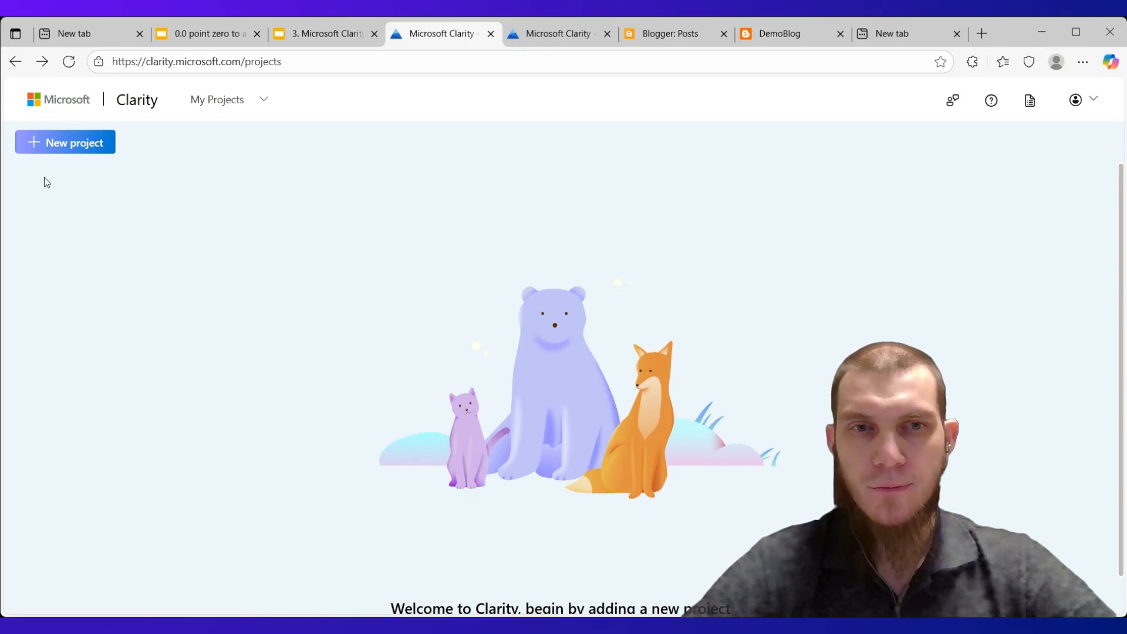
click(44, 147)
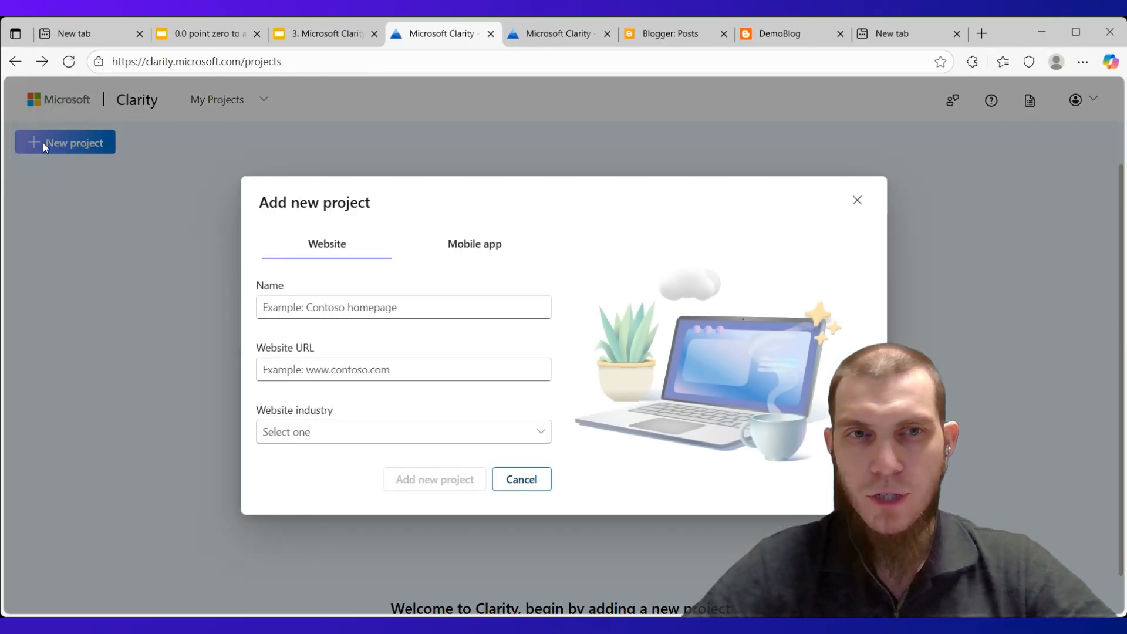
click(457, 246)
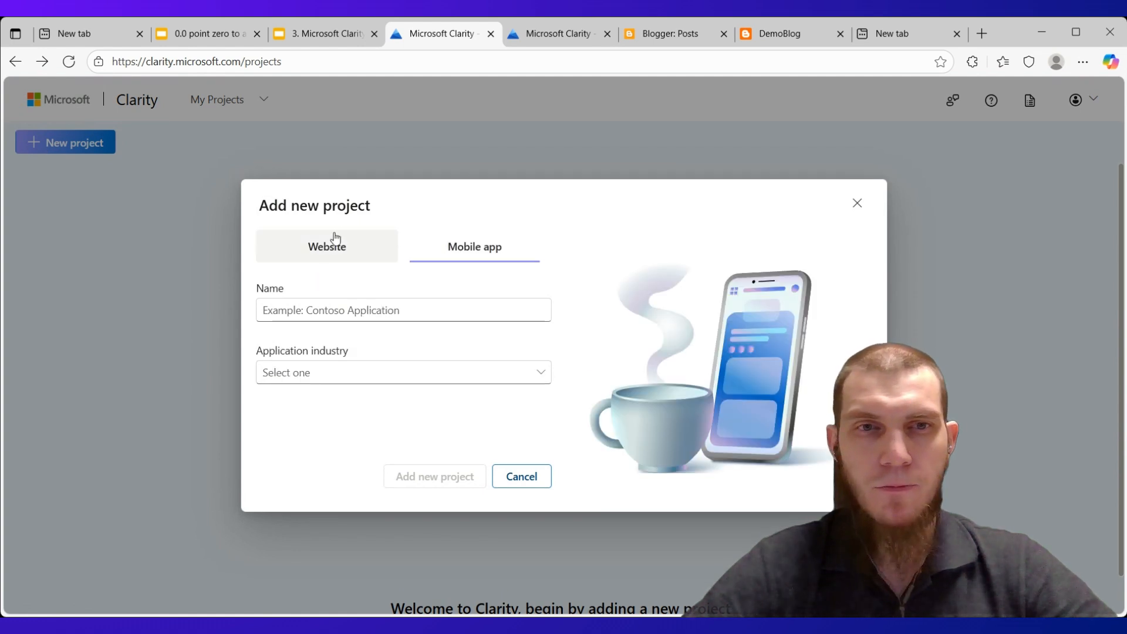
click(318, 248)
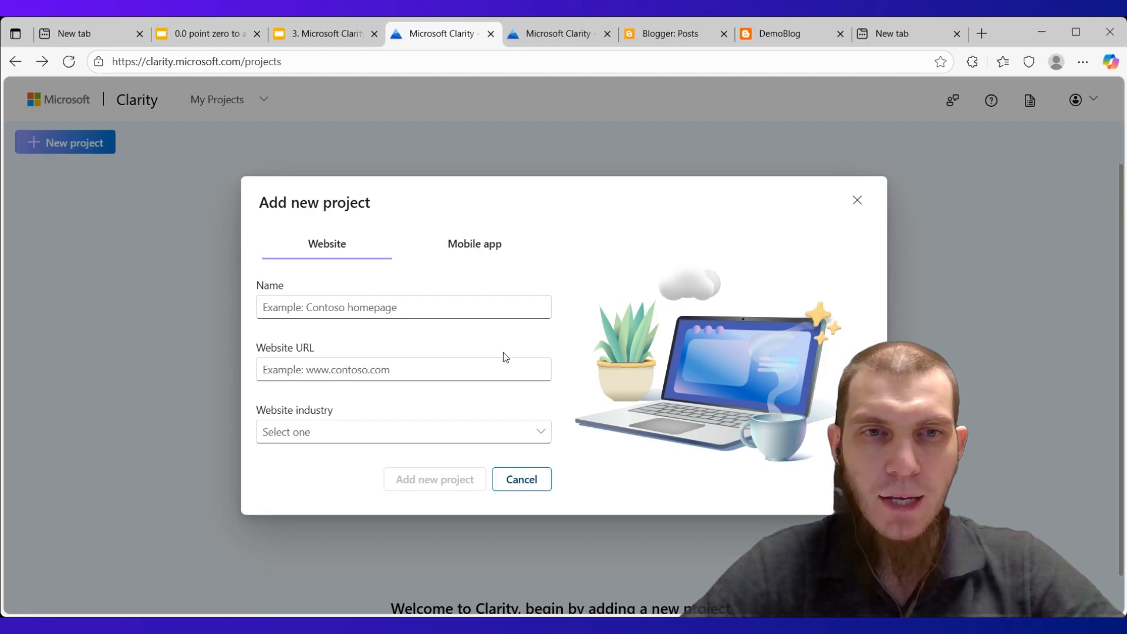
Name the new project DemoBlog by copying the blog's title from its live page
click(428, 307)
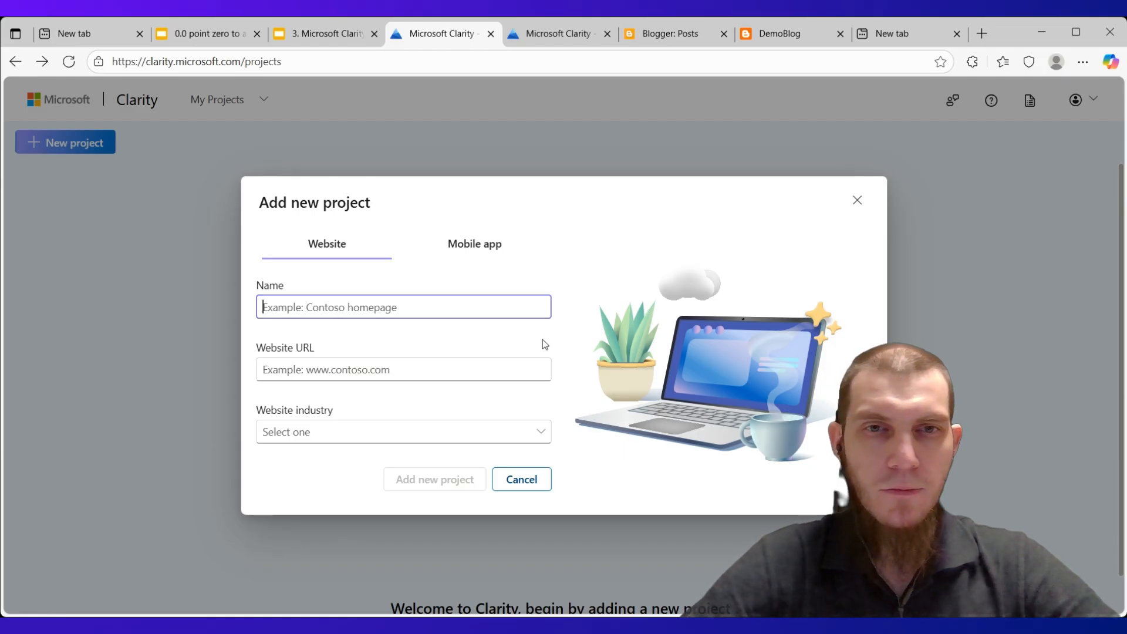
click(783, 38)
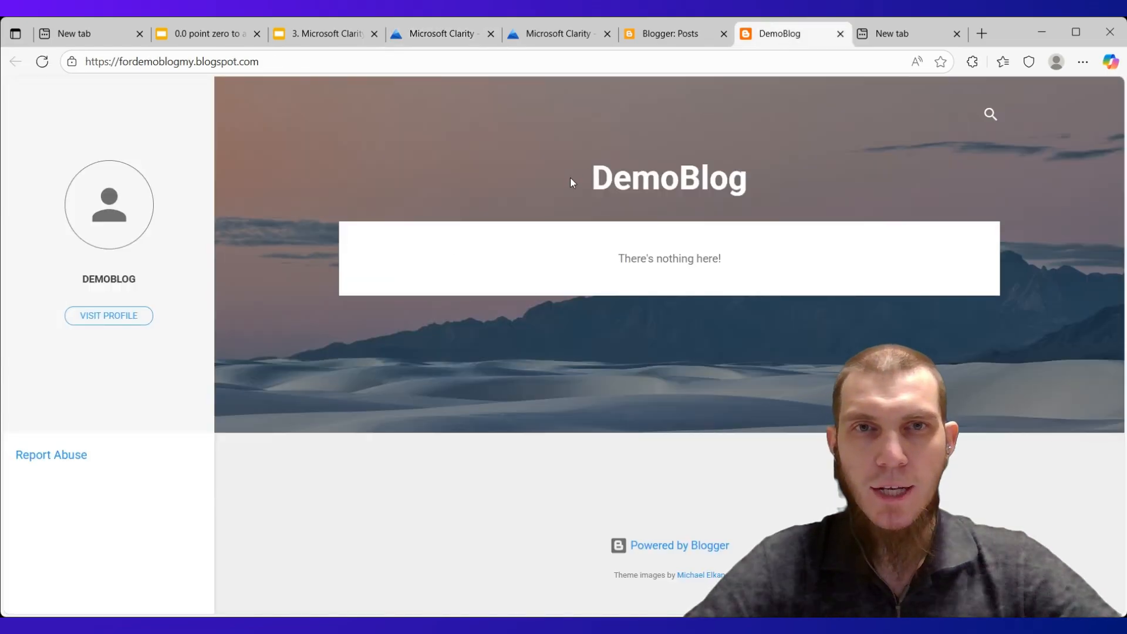
drag(569, 177, 745, 156)
key(ctrl+c)
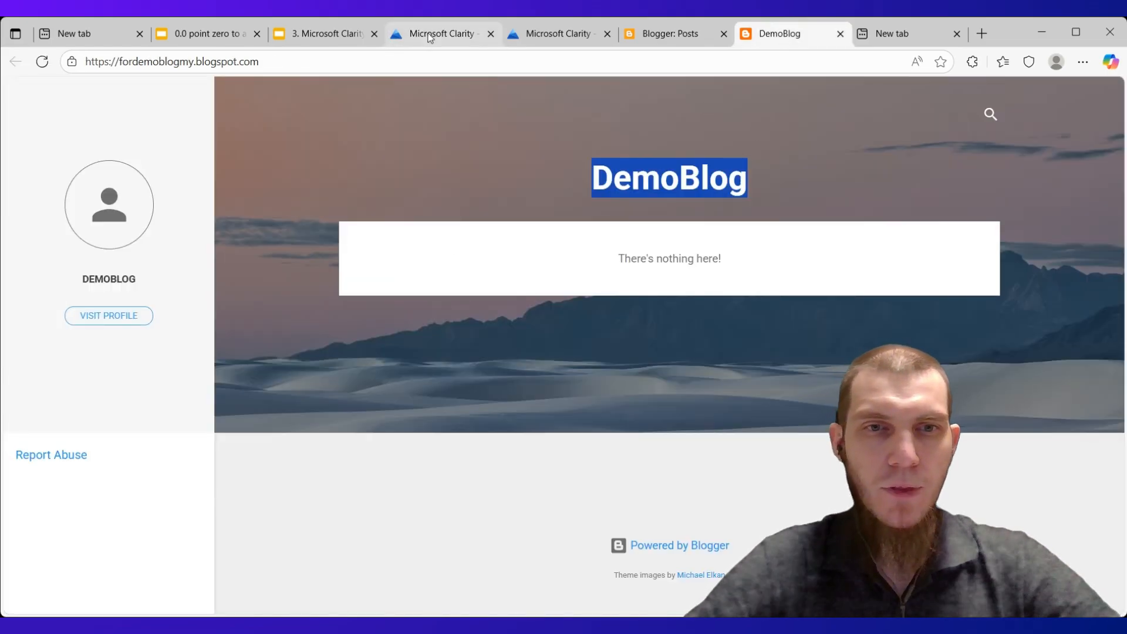
click(433, 35)
key(ctrl+v)
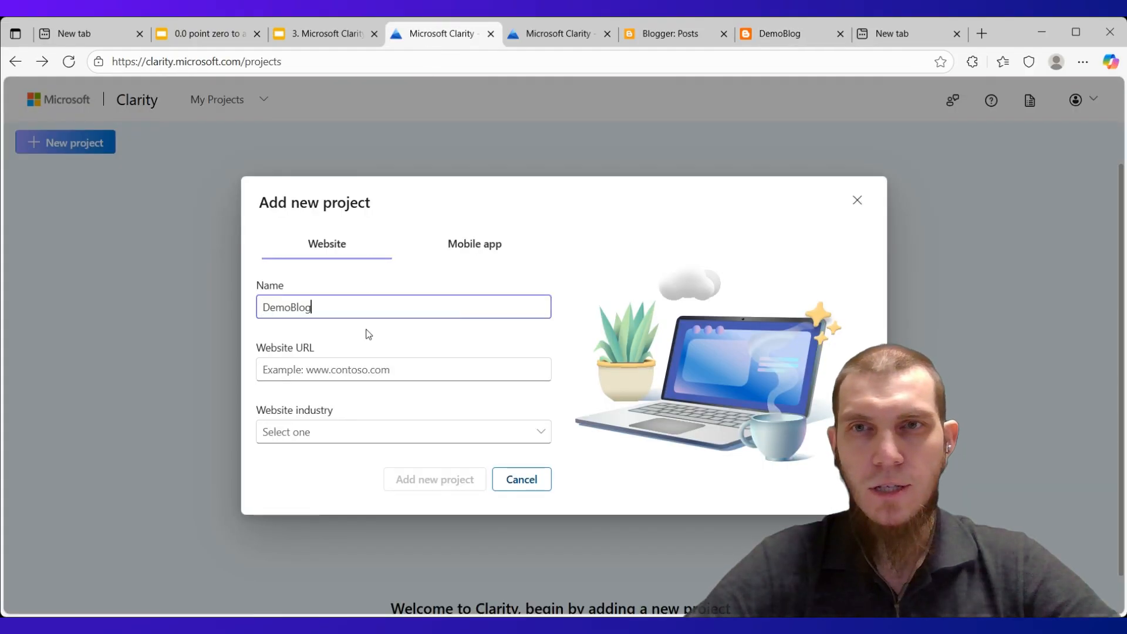
click(354, 367)
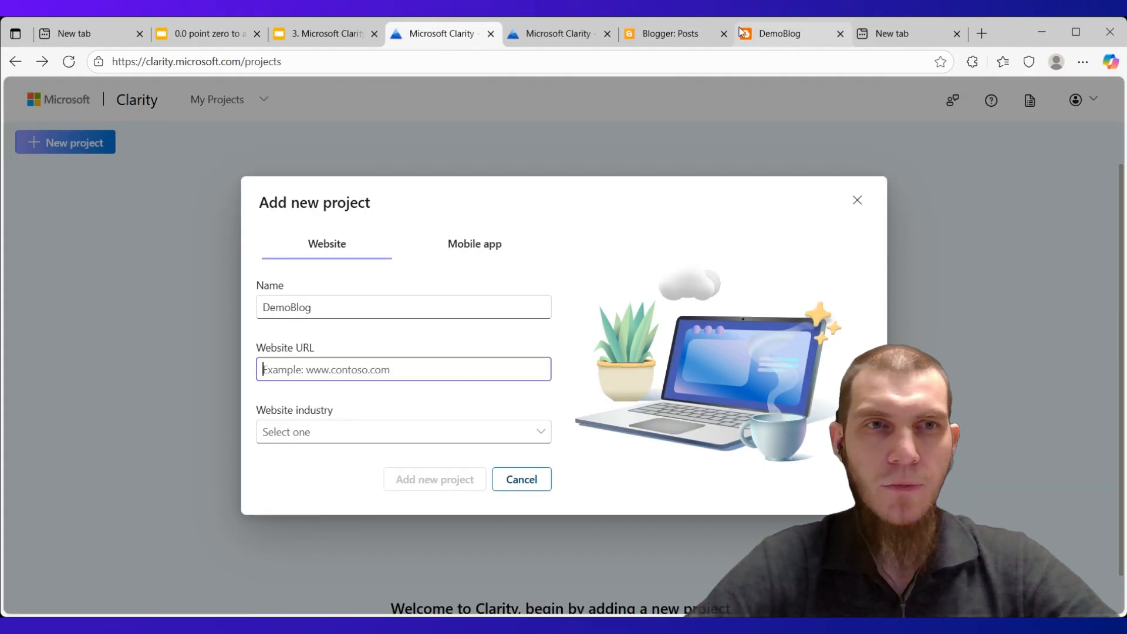
click(762, 36)
click(337, 56)
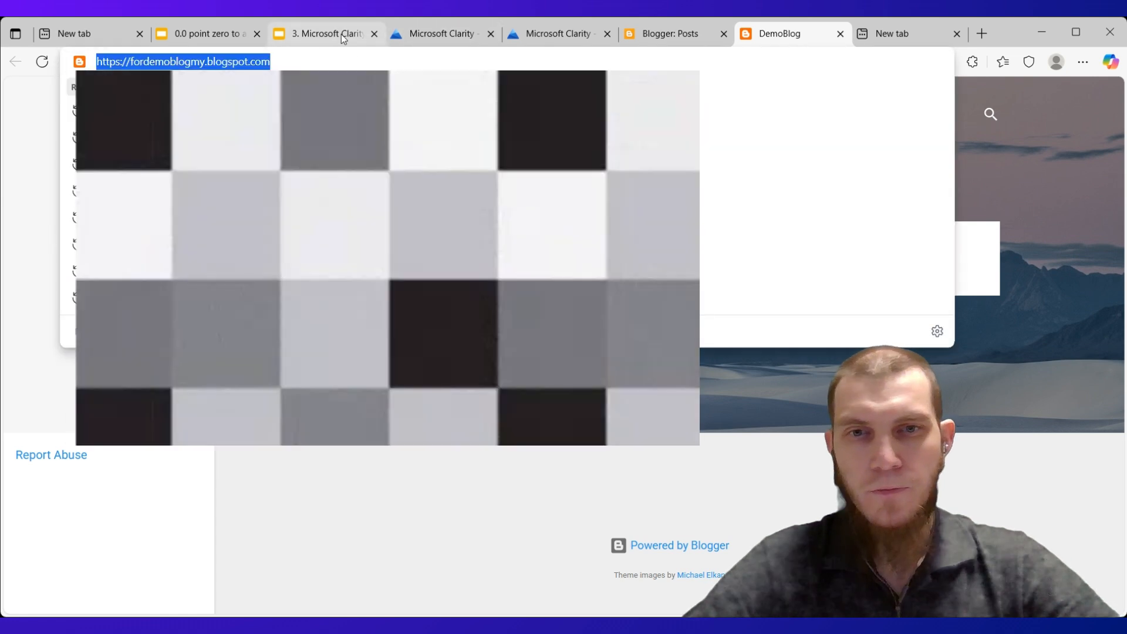
click(439, 34)
text(https://fordemoblogmy.blogspot.com/)
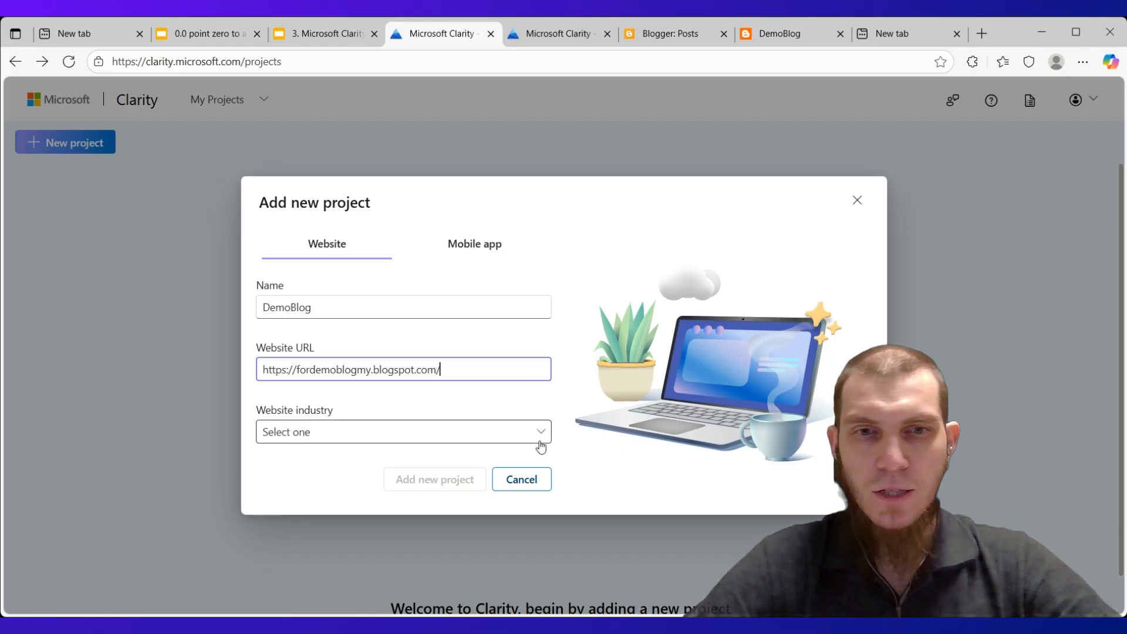
Set the project's website industry to Other
click(580, 433)
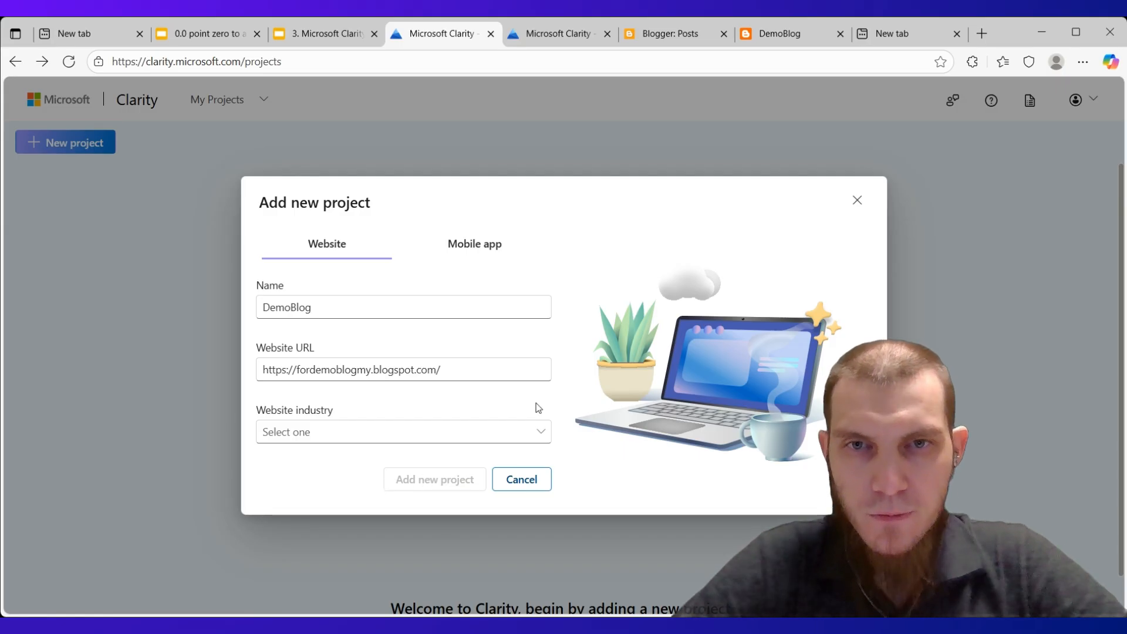
click(540, 433)
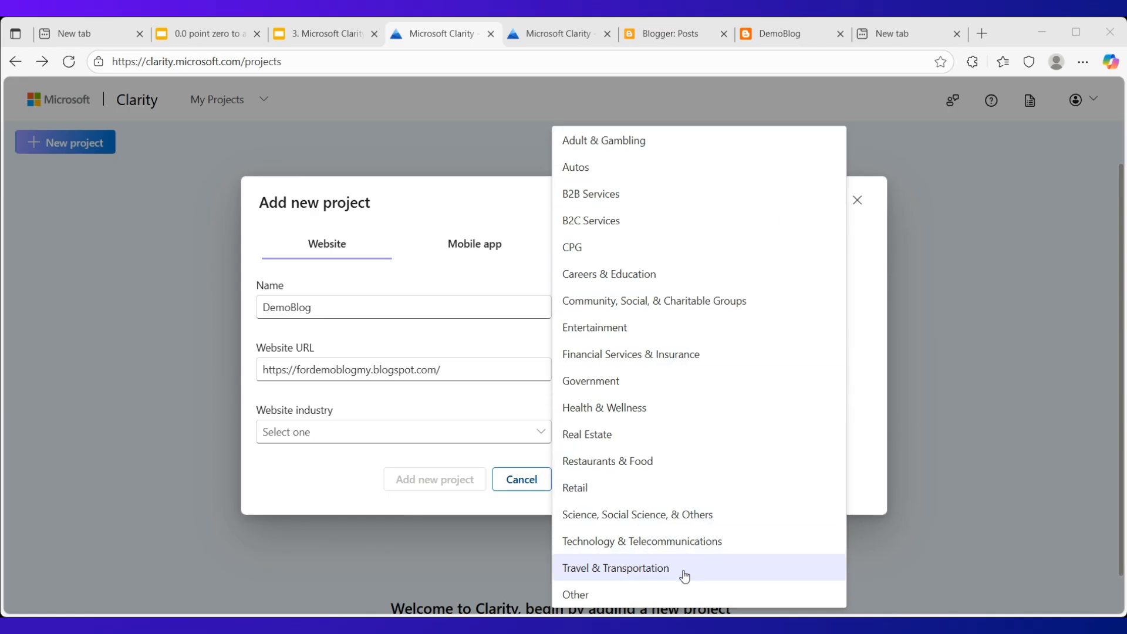
click(674, 595)
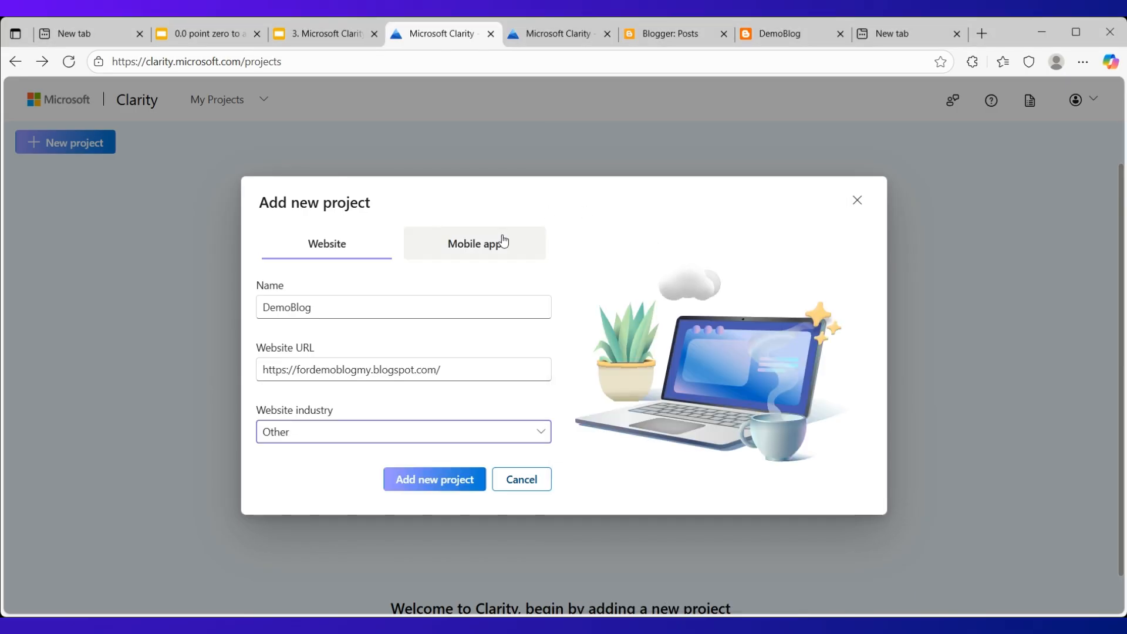
Create the DemoBlog project with the entered details and look through its getting-started page of installation methods
click(442, 482)
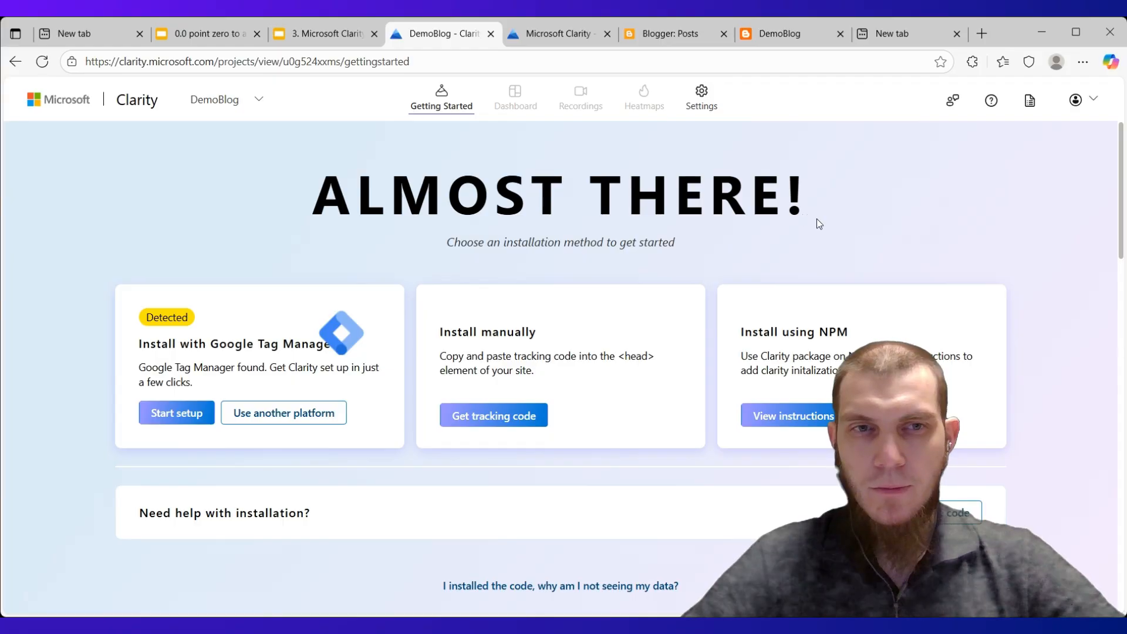
scroll(816, 218, down, 10)
scroll(814, 217, down, 10)
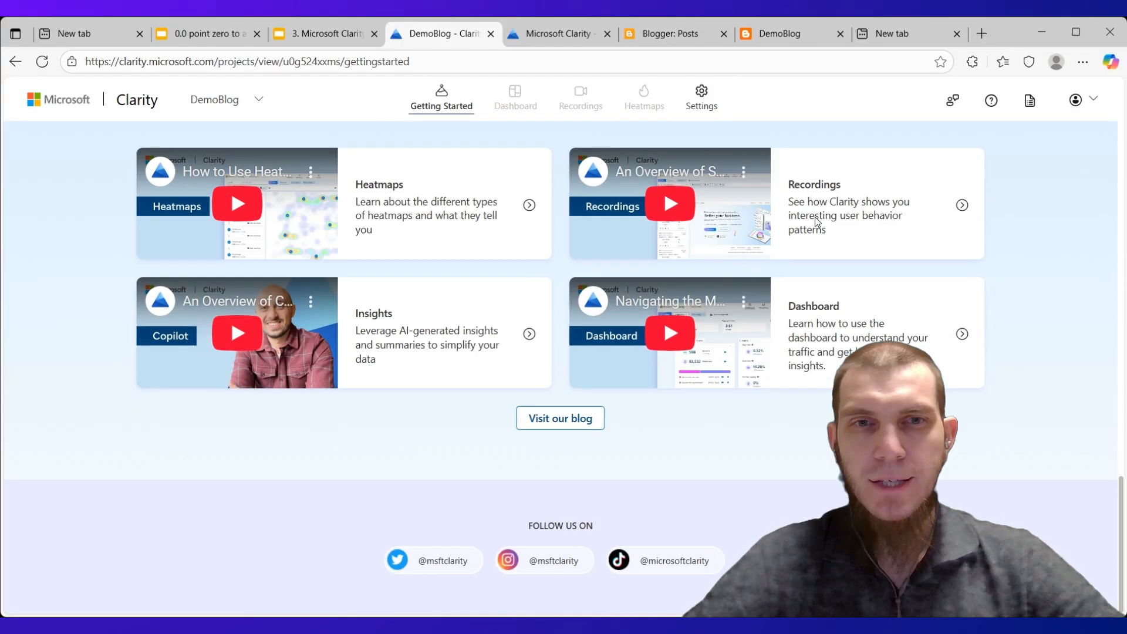
scroll(1056, 361, up, 6)
scroll(1050, 359, up, 10)
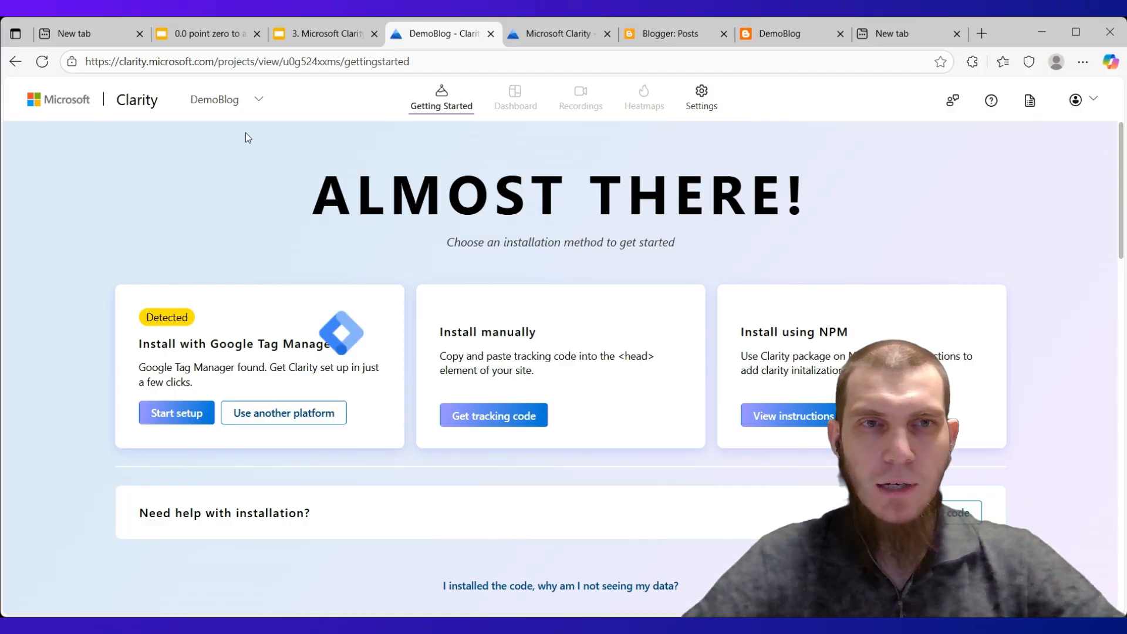
Go back through the Clarity home page to the project list and check the DemoBlog entry's name and URL
click(216, 106)
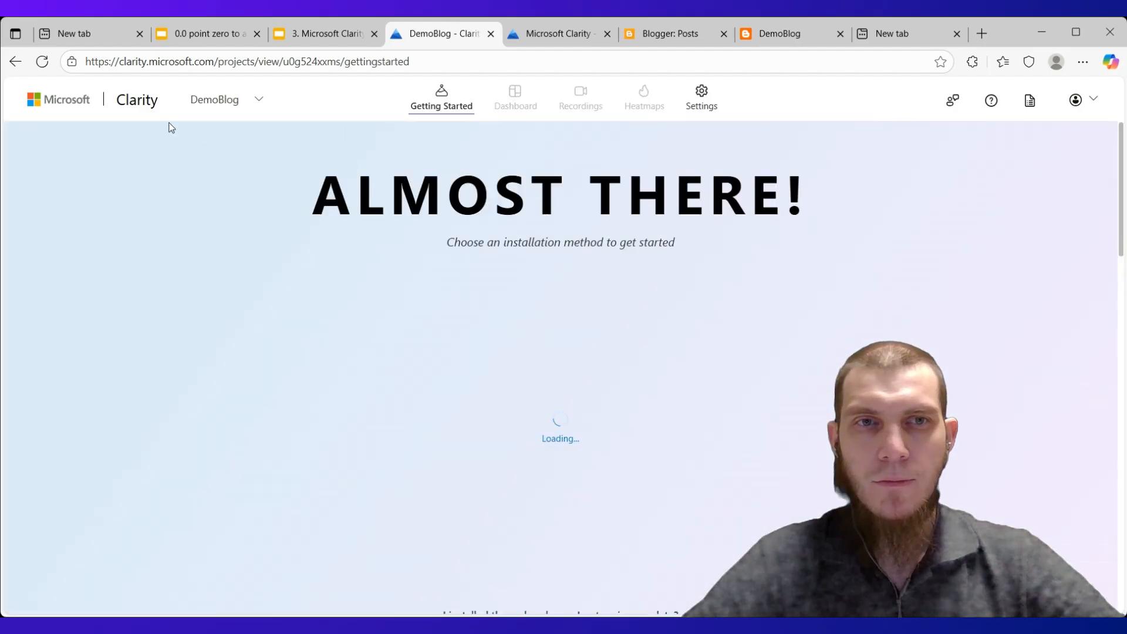
click(139, 105)
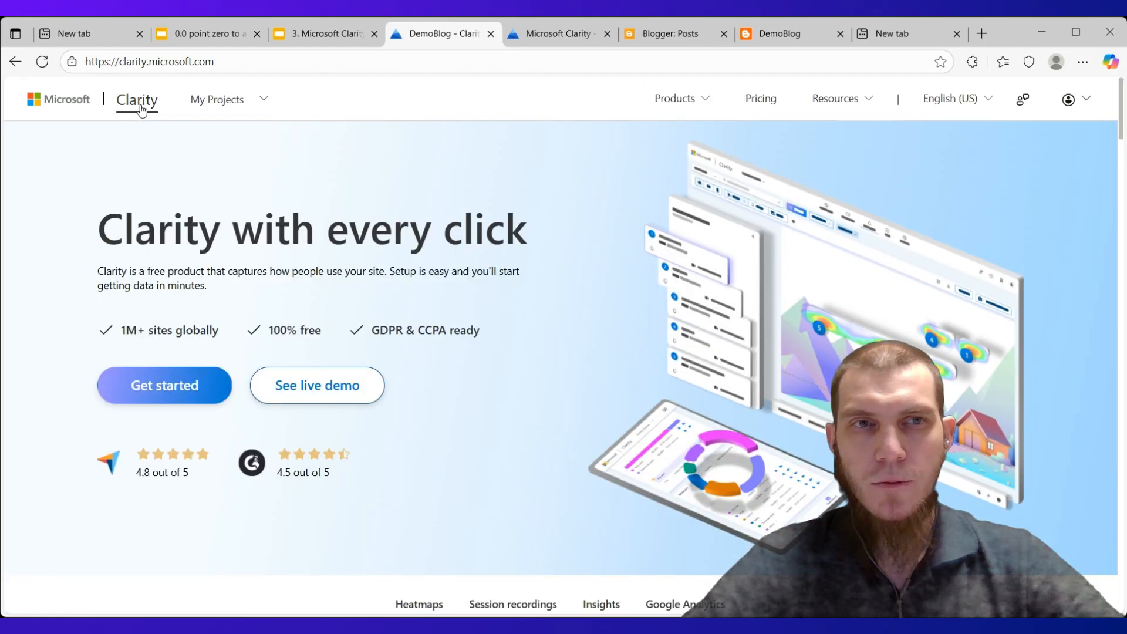
click(214, 101)
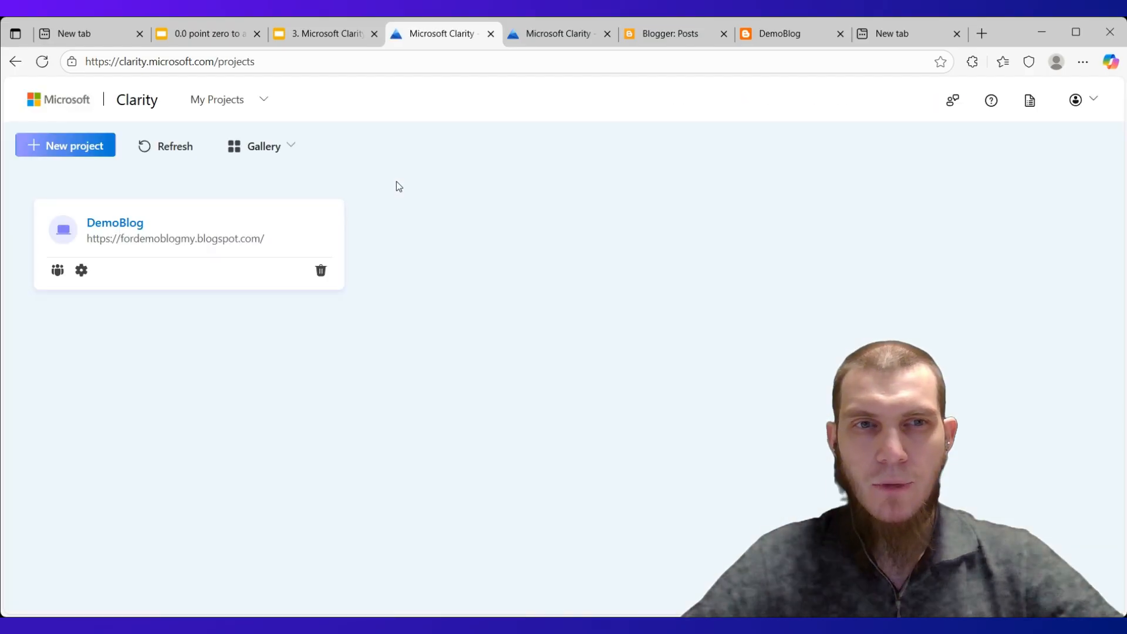
drag(53, 179, 447, 309)
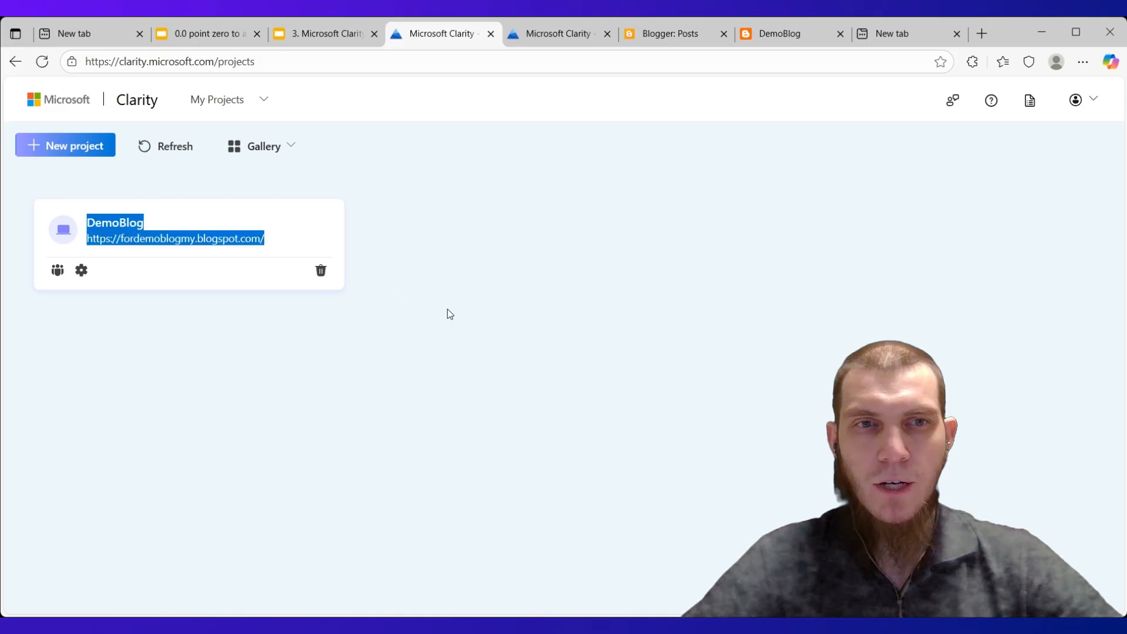
click(425, 309)
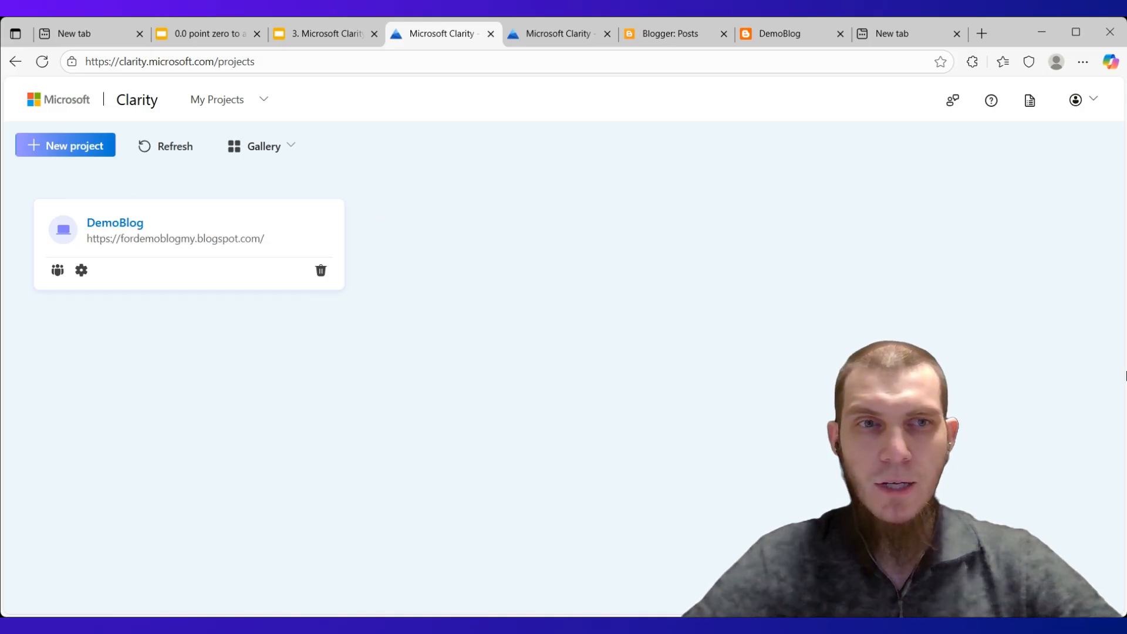
Open the DemoBlog project, check its settings overview, and return to the installation methods
click(123, 223)
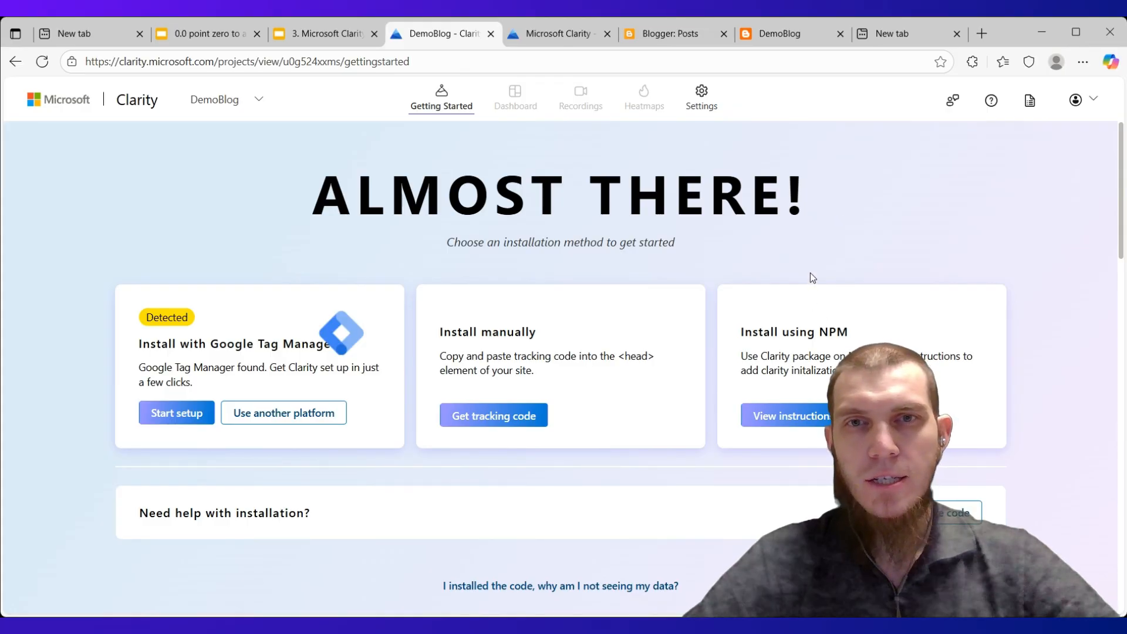
click(710, 97)
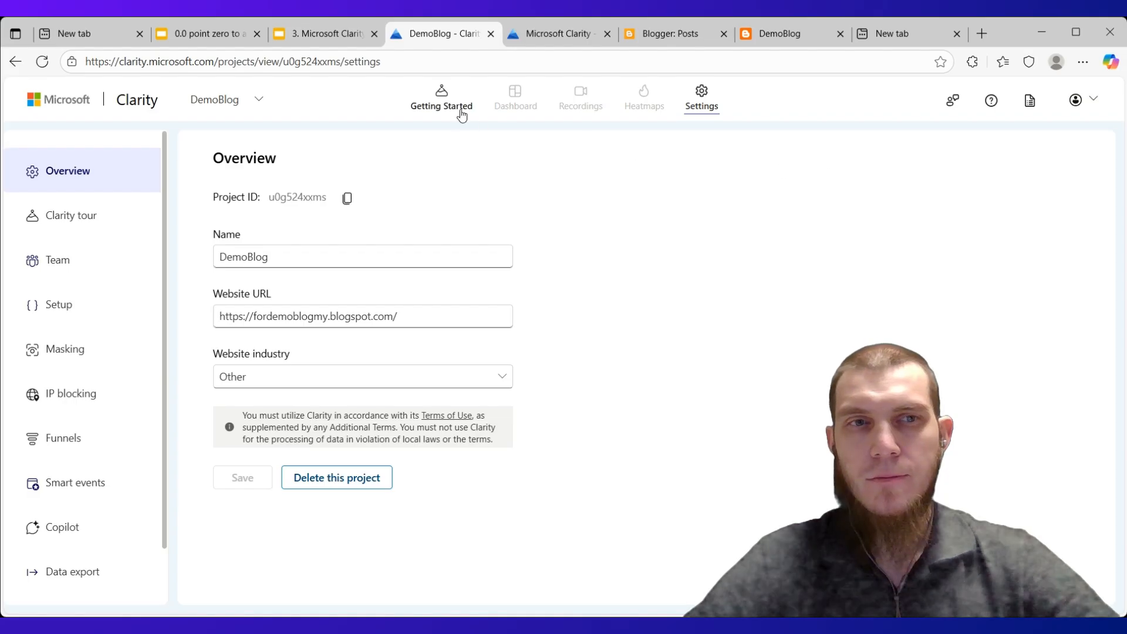
click(444, 103)
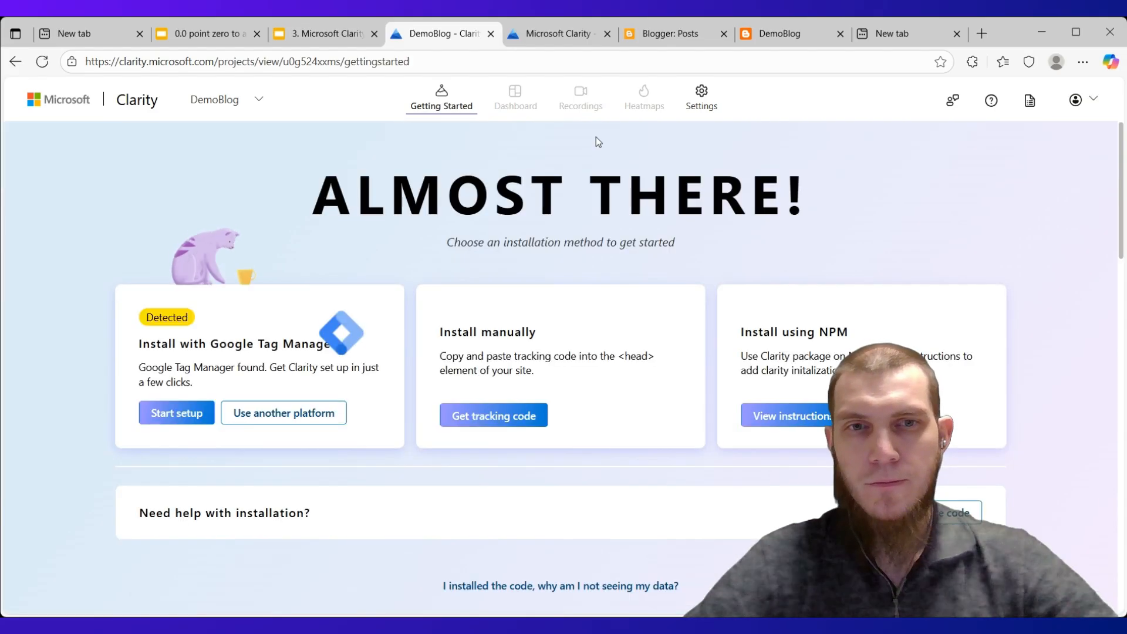